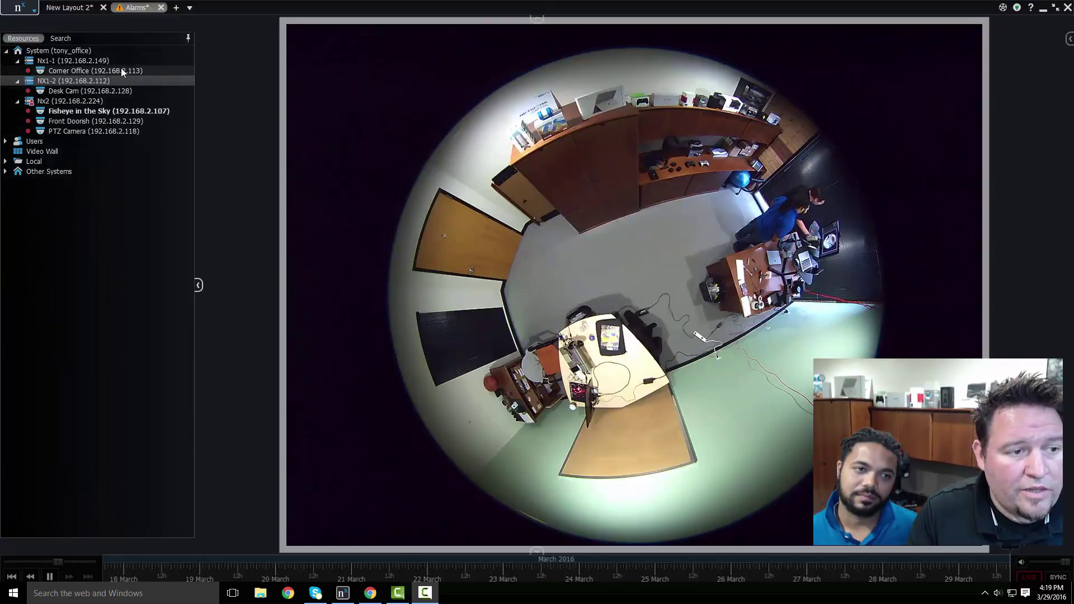
- Add Desk Cam to the layout beside the fisheye view, then bring up the Nx1-1 server's context menu
{"action": "left_click", "coordinate": [116, 92]}
{"action": "left_click_drag", "start_coordinate": [112, 91], "coordinate": [336, 280]}
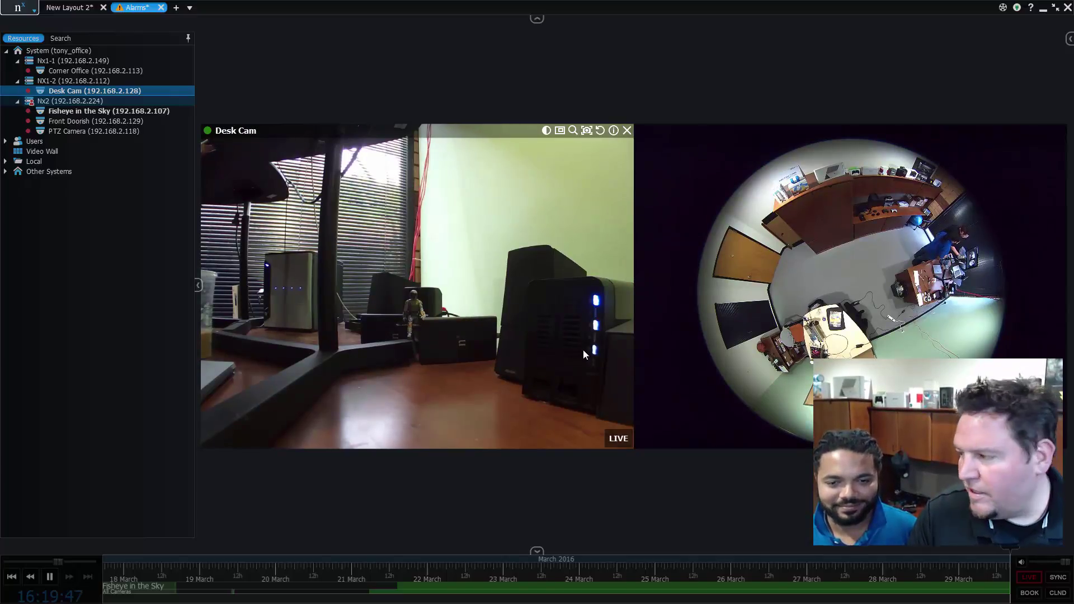
{"action": "left_click", "coordinate": [131, 62]}
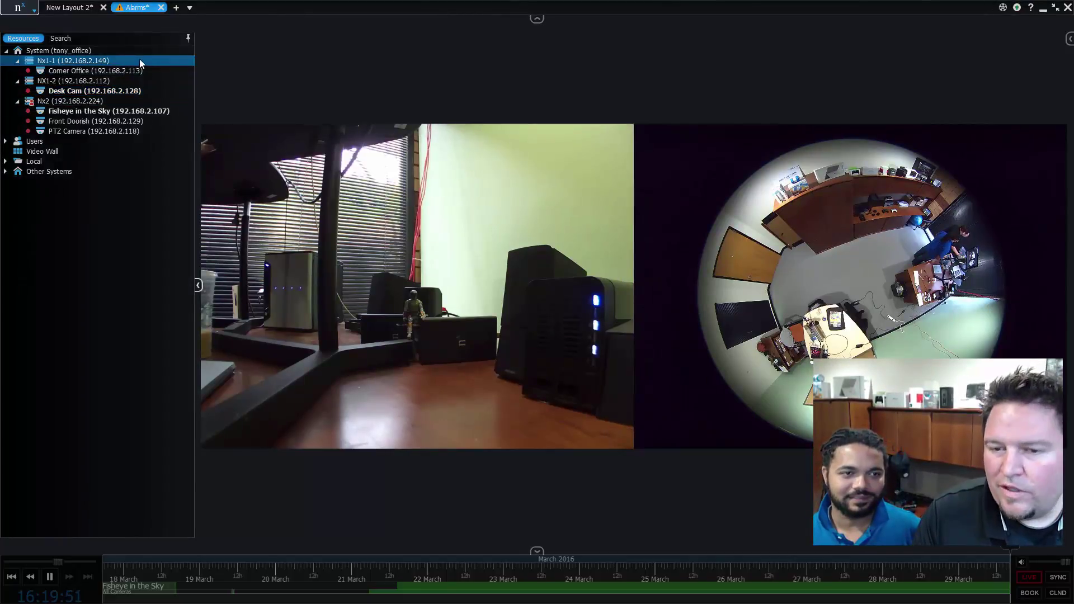
{"action": "right_click", "coordinate": [139, 59]}
- Open Nx1-1's Server Settings at Storage Management and restore the client from fullscreen
{"action": "left_click", "coordinate": [221, 187]}
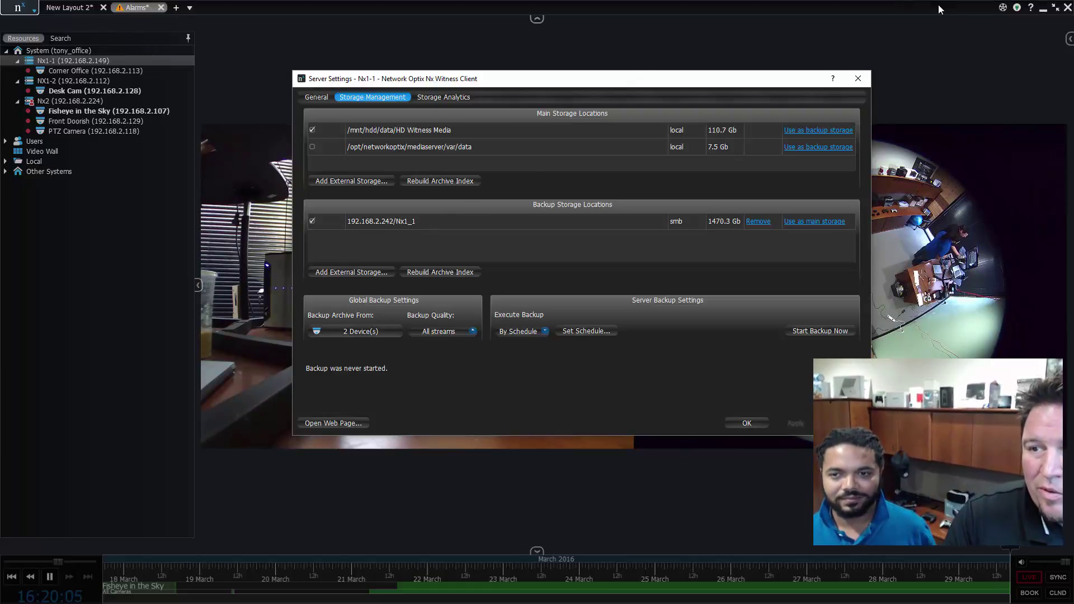
{"action": "left_click", "coordinate": [1055, 9]}
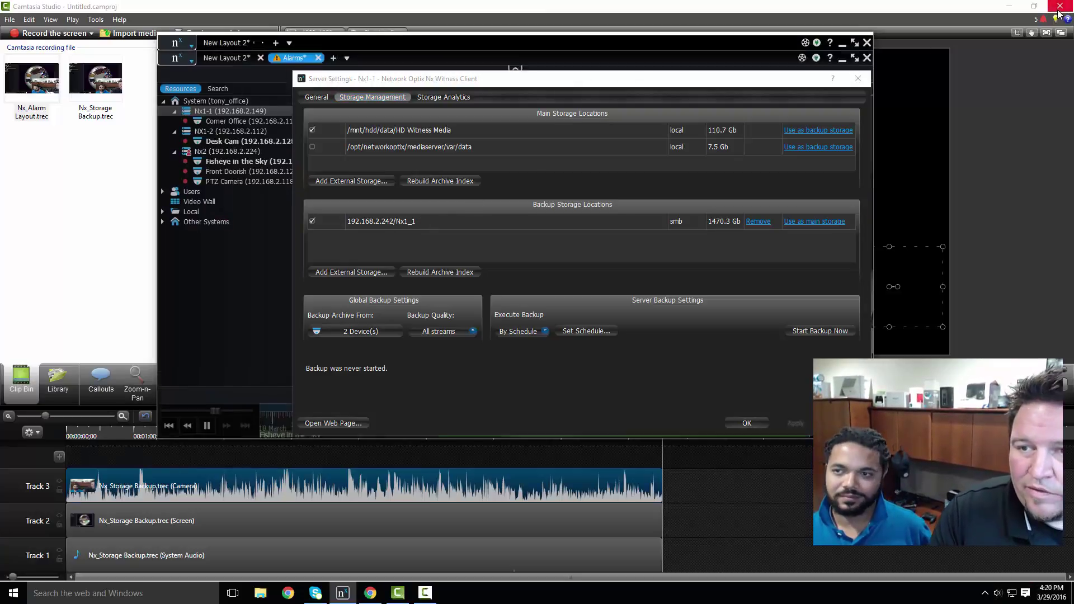
- Minimize the screen recorder and bring up the ThecusOS Shared Folder list showing Nx1_1 and Nx1_2
{"action": "left_click", "coordinate": [582, 11]}
{"action": "left_click", "coordinate": [1009, 6]}
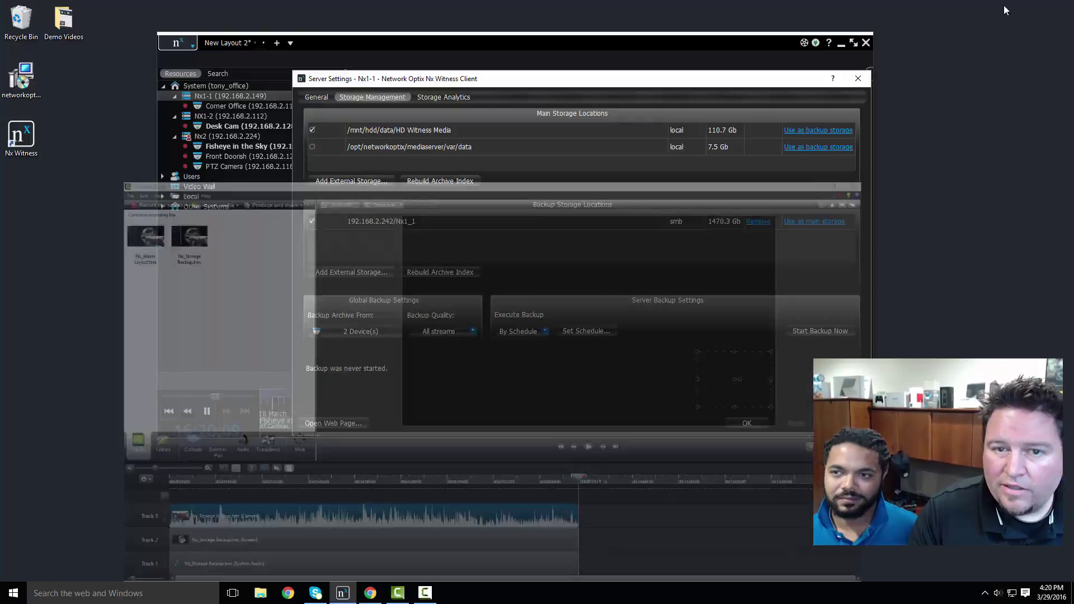
{"action": "left_click", "coordinate": [371, 591]}
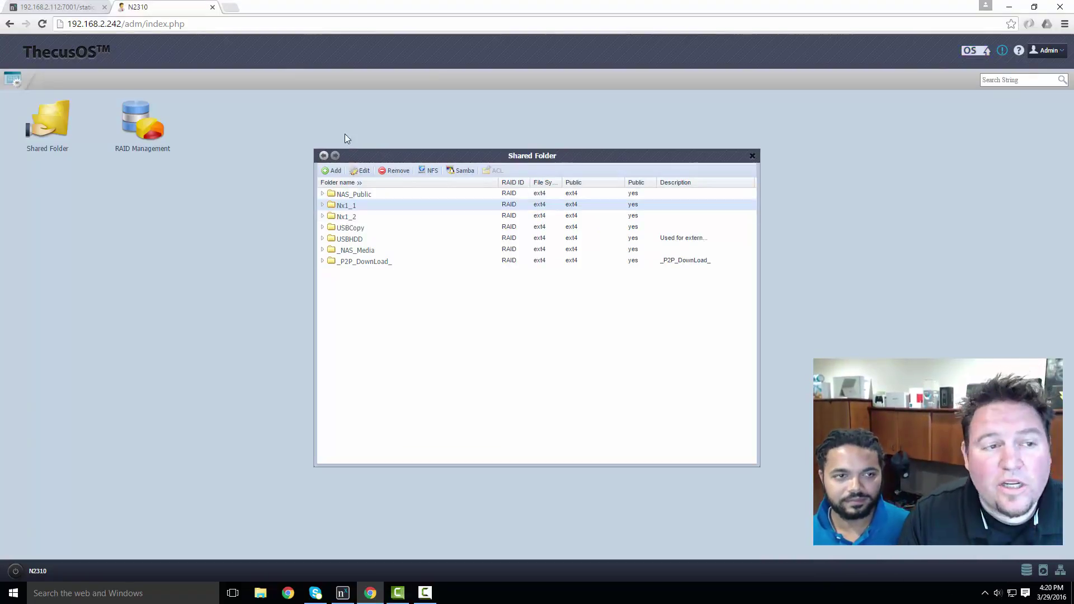
- Return to Nx1-1's storage settings and restrict its backup to the Corner Office camera only
{"action": "left_click", "coordinate": [342, 593]}
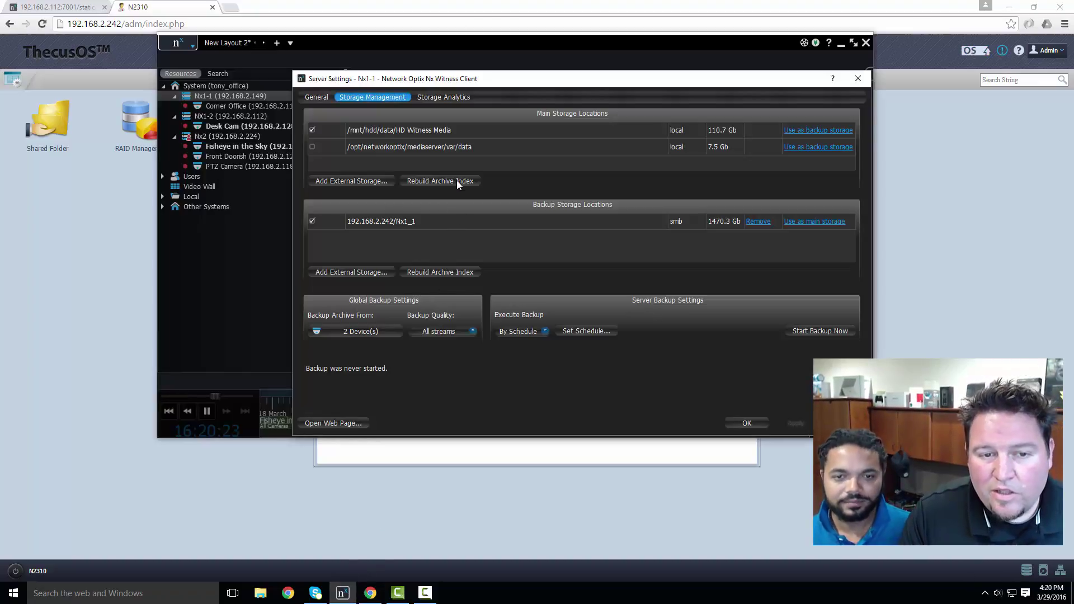
{"action": "left_click", "coordinate": [383, 331]}
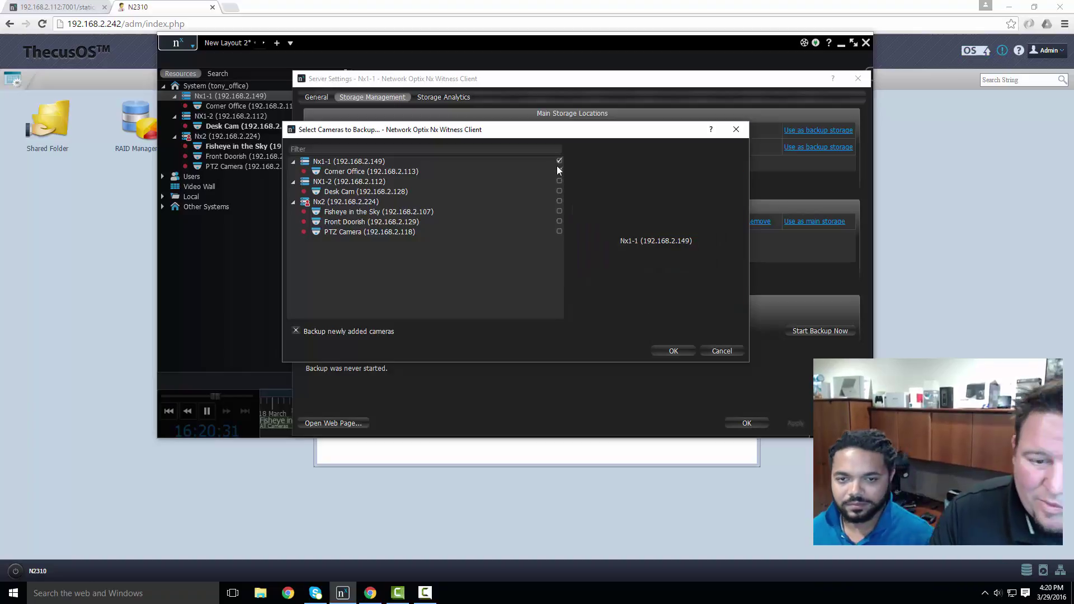
{"action": "left_click", "coordinate": [674, 351]}
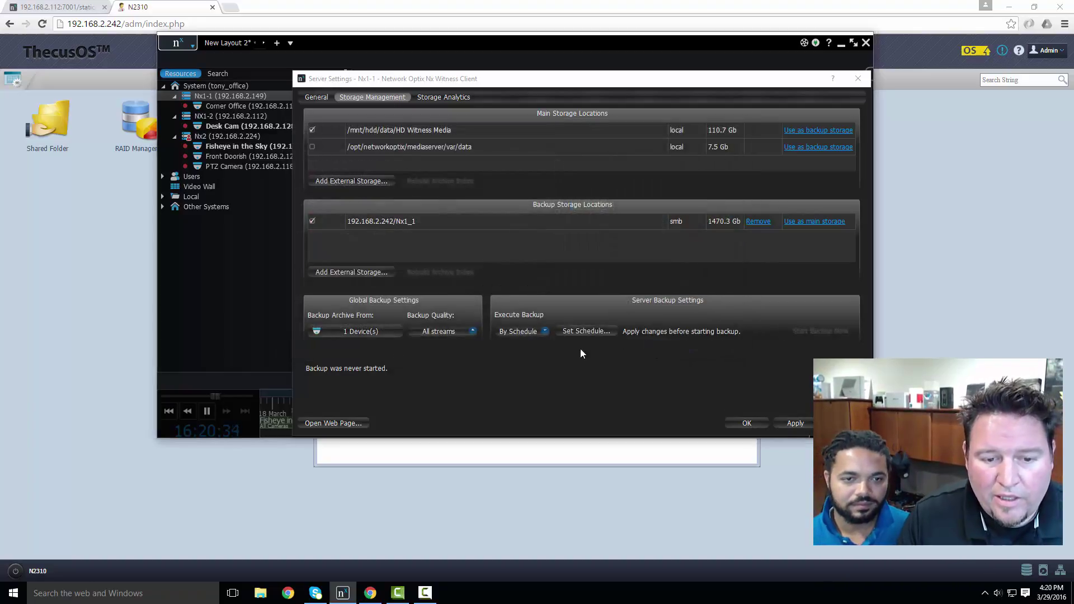
- Browse the Backup Quality options (Hi-Res, Low-Res Streams) while keeping it at All streams
{"action": "left_click", "coordinate": [462, 331]}
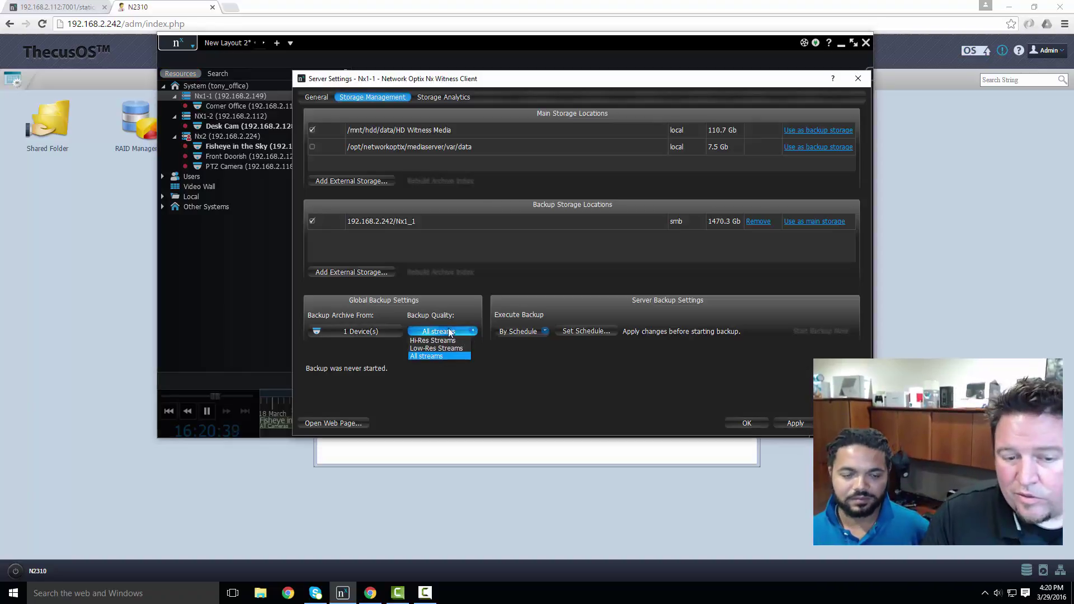
{"action": "key", "text": "Up"}
{"action": "key", "text": "Up"}
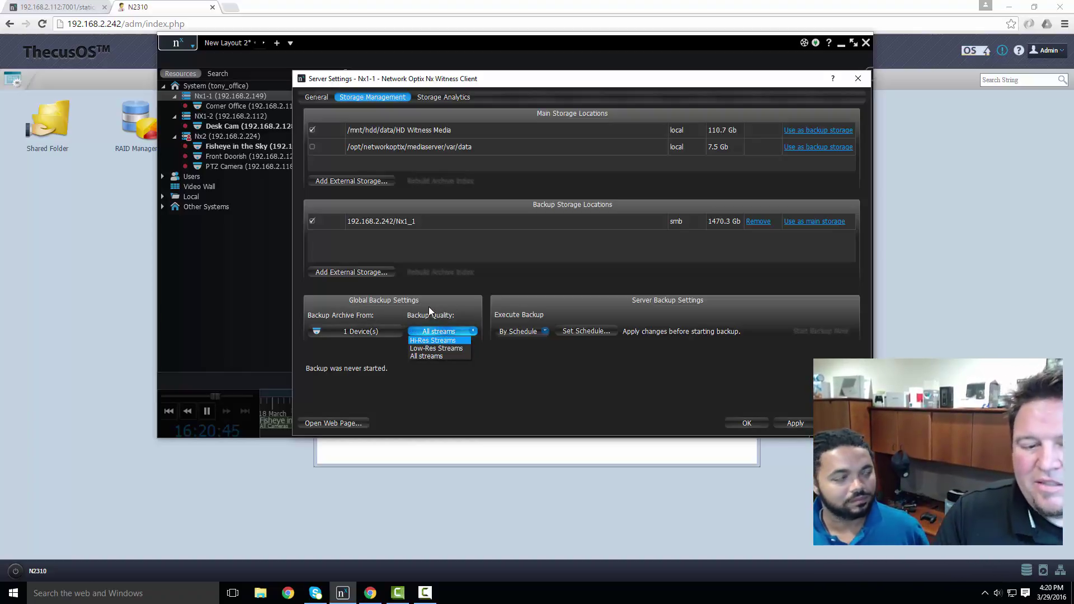
{"action": "left_click", "coordinate": [488, 385]}
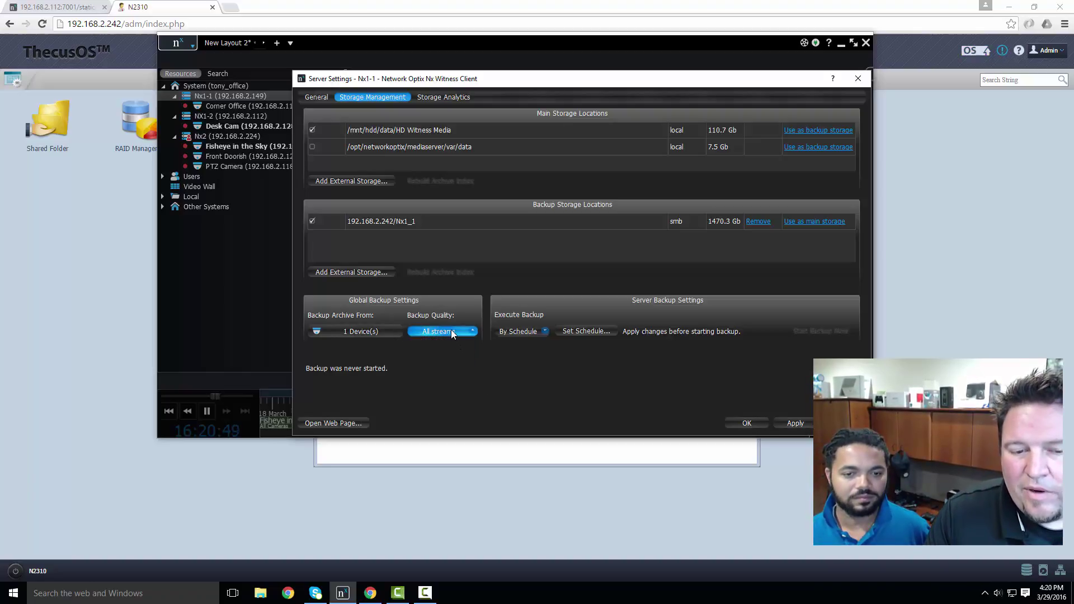
{"action": "left_click", "coordinate": [453, 333]}
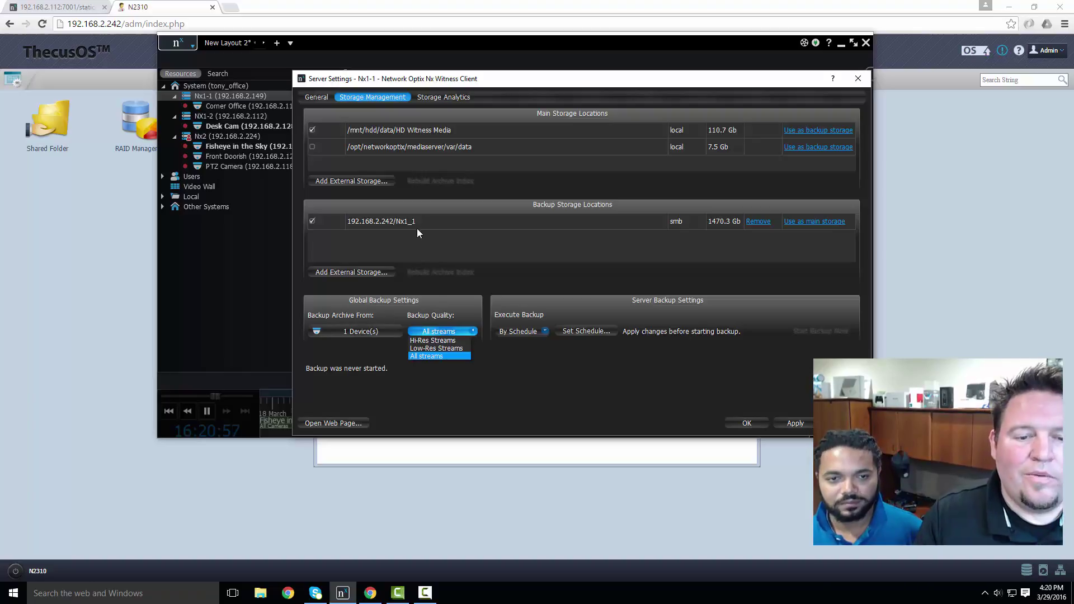
{"action": "left_click", "coordinate": [534, 334]}
{"action": "left_click", "coordinate": [534, 334]}
{"action": "left_click", "coordinate": [533, 334]}
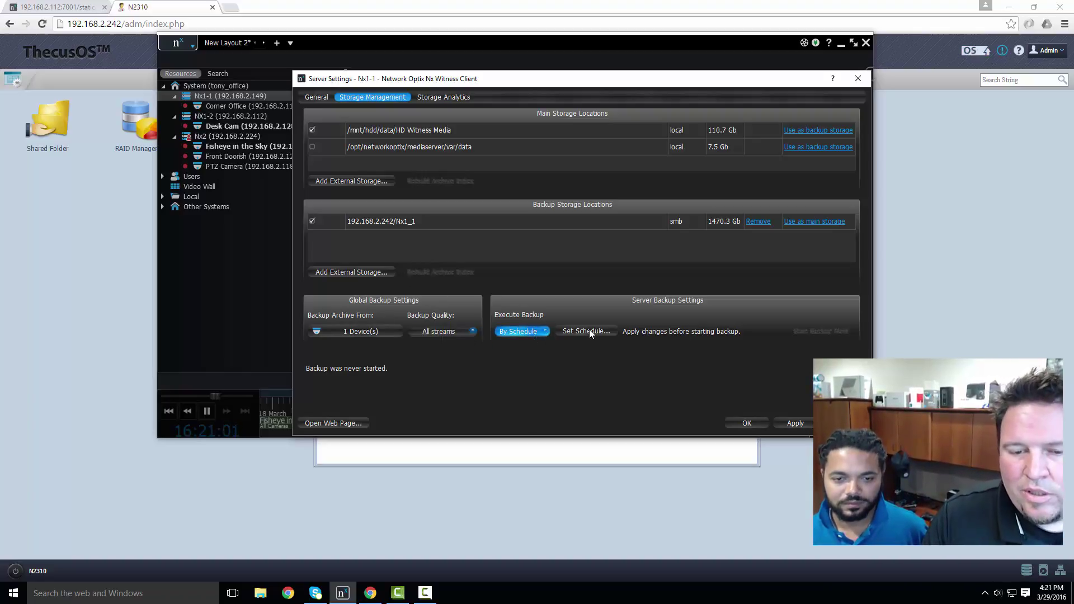
{"action": "left_click", "coordinate": [588, 332]}
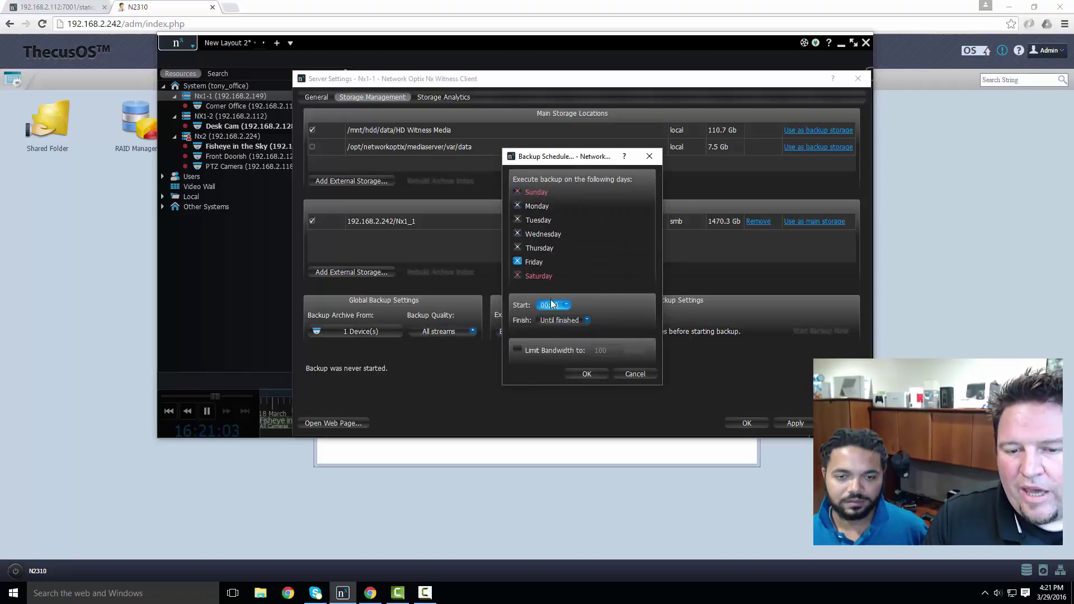
{"action": "left_click", "coordinate": [586, 321]}
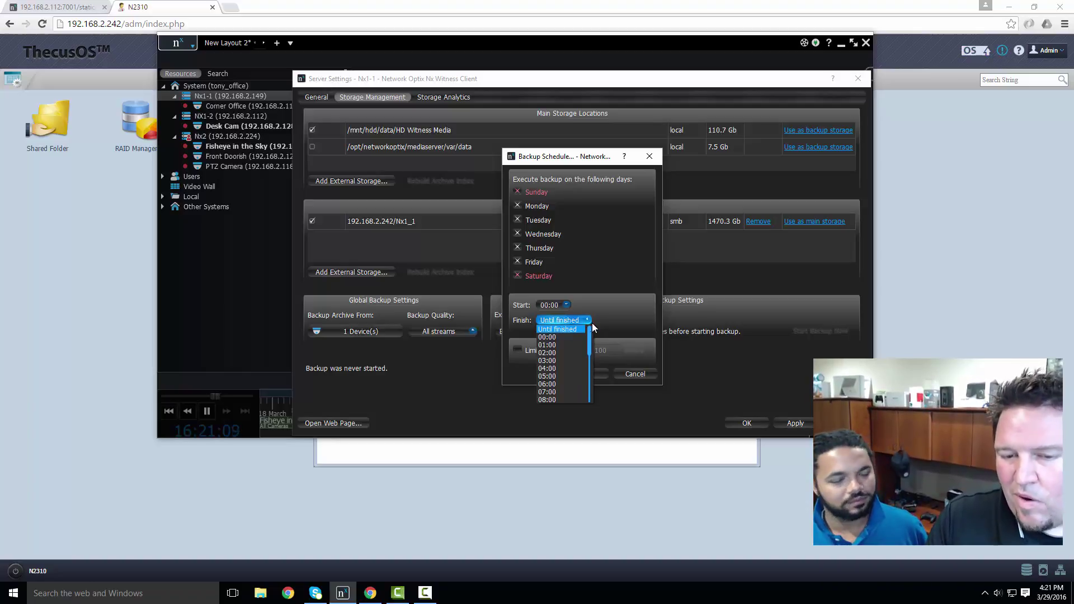
{"action": "left_click", "coordinate": [598, 322]}
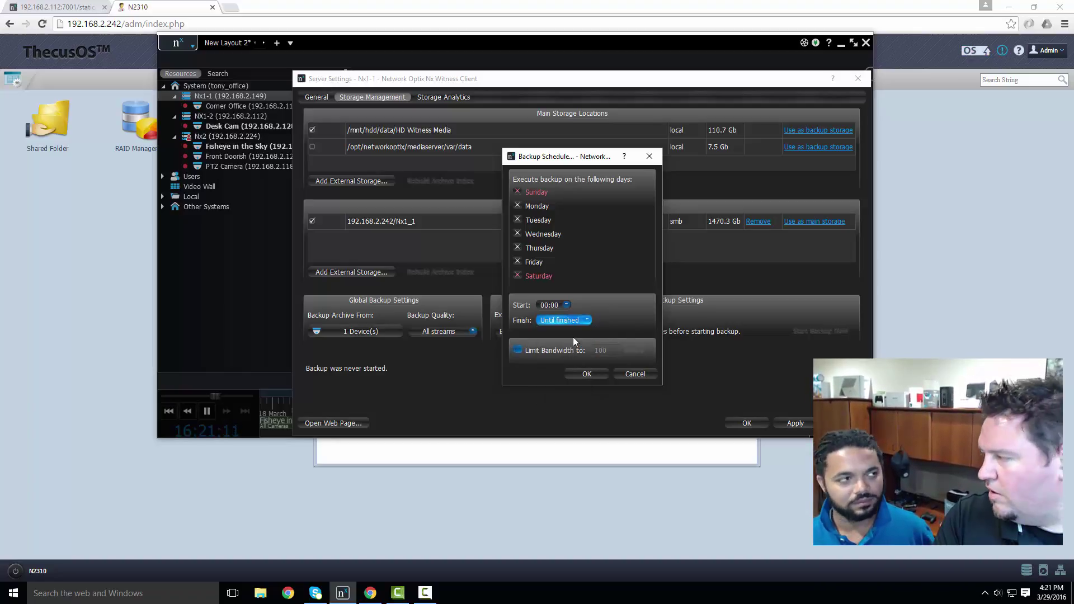
{"action": "left_click", "coordinate": [647, 156]}
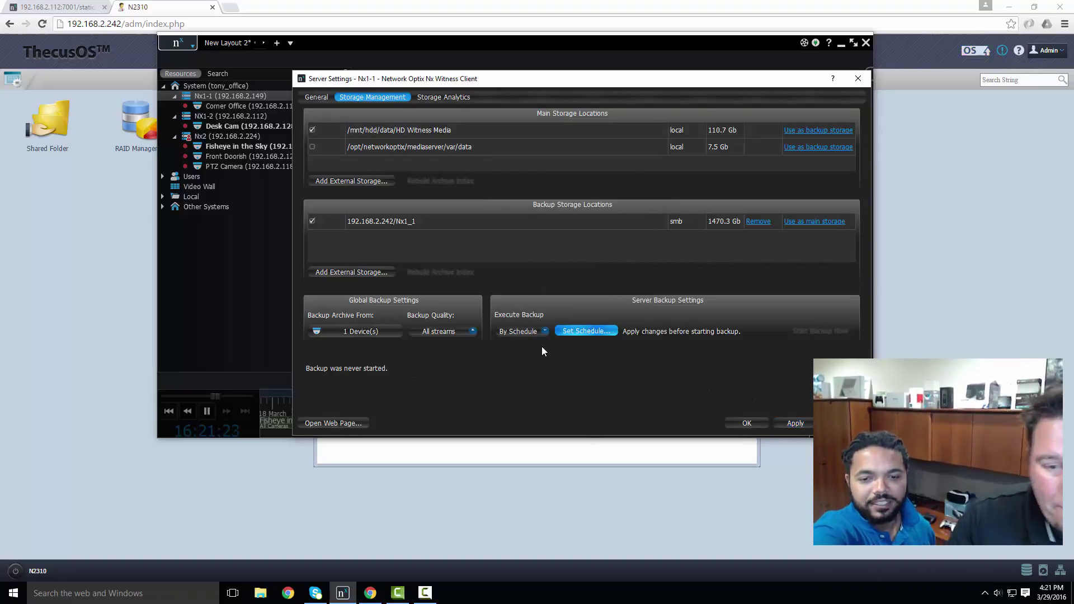
- Set Nx1-1's Execute Backup option to By Schedule
{"action": "left_click", "coordinate": [534, 332]}
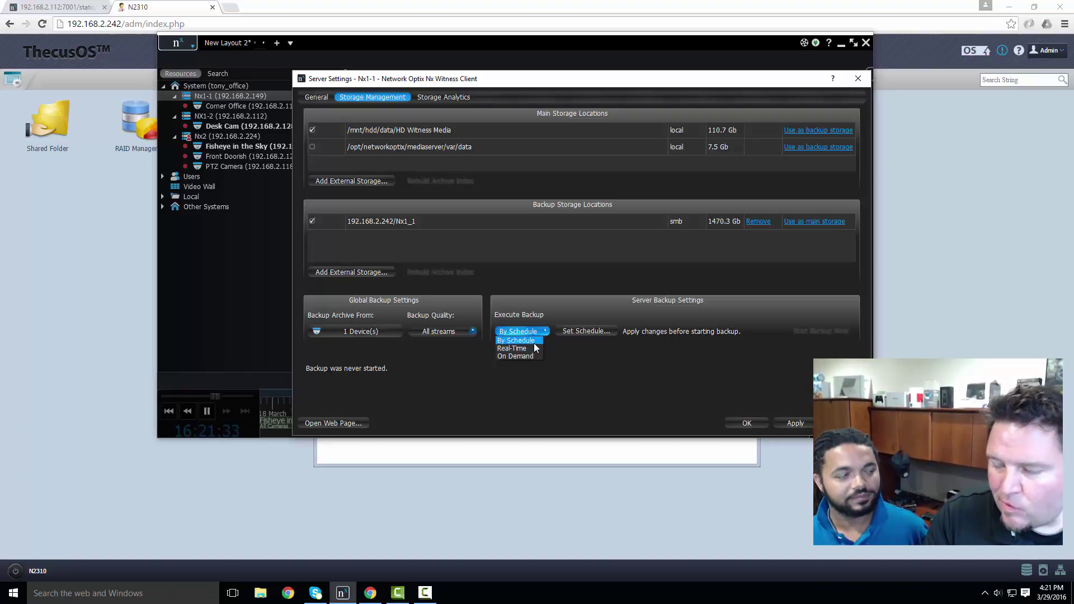
{"action": "left_click", "coordinate": [567, 357]}
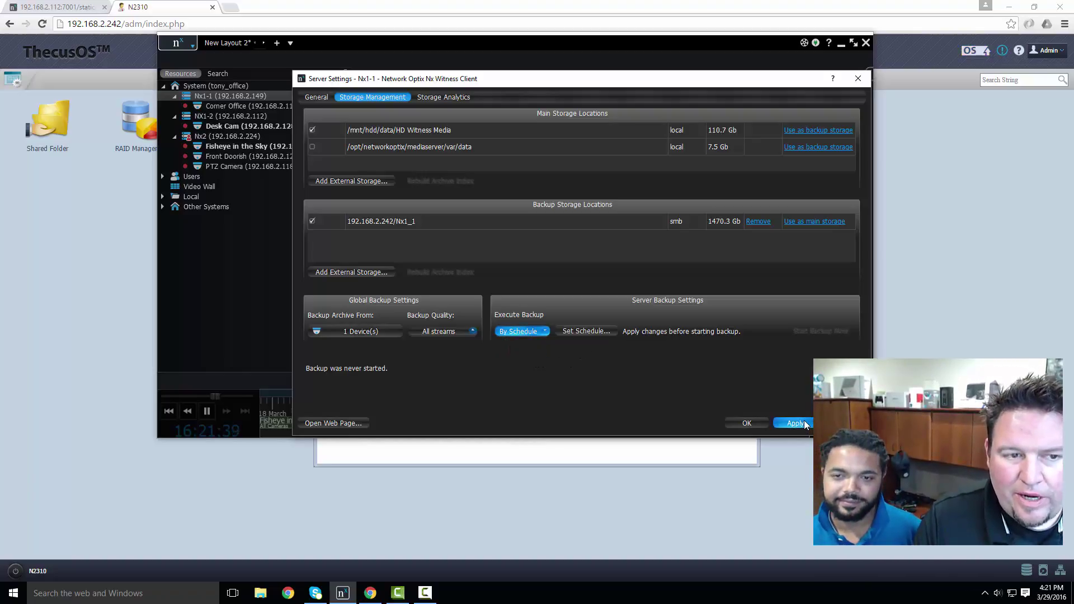
- Switch to NX1-2, saving Nx1-1's pending changes, and remove NX1-2's existing Nx1_2 backup storage
{"action": "left_click", "coordinate": [250, 116]}
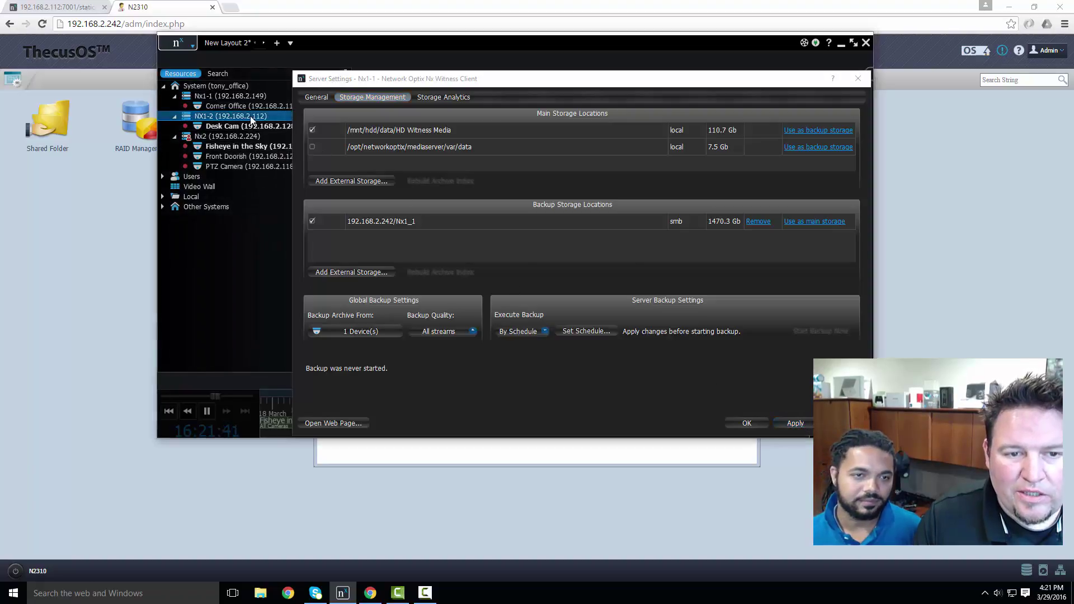
{"action": "left_click", "coordinate": [555, 279]}
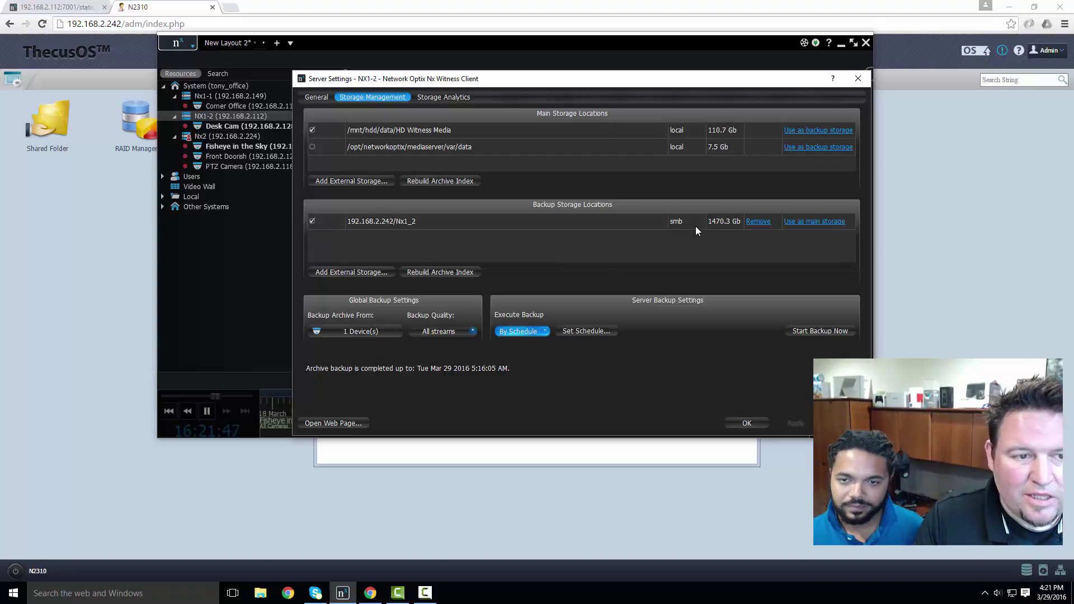
{"action": "left_click", "coordinate": [758, 222]}
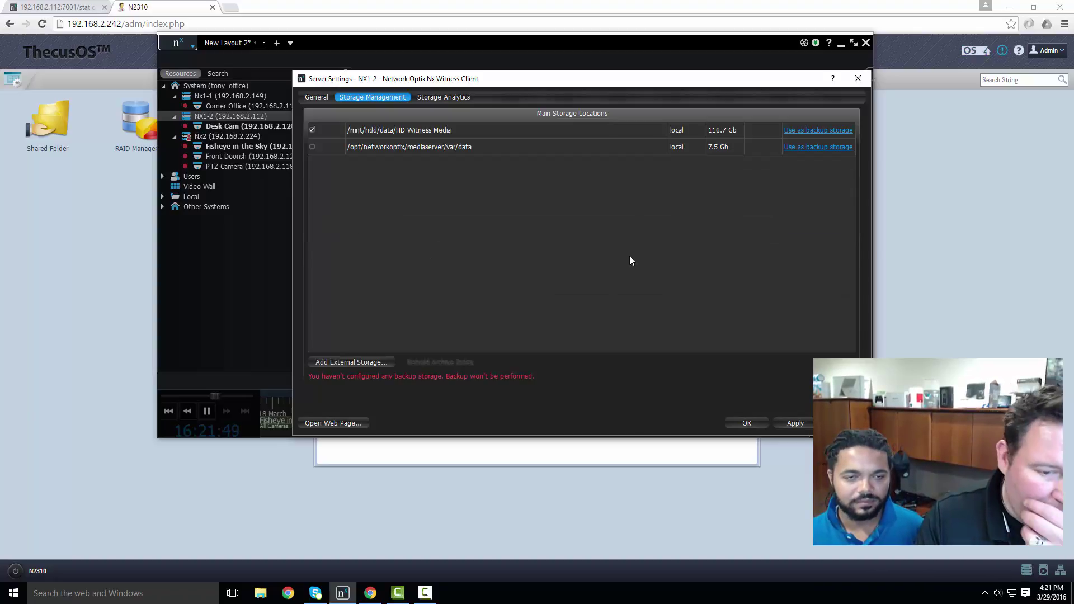
{"action": "left_click", "coordinate": [780, 421]}
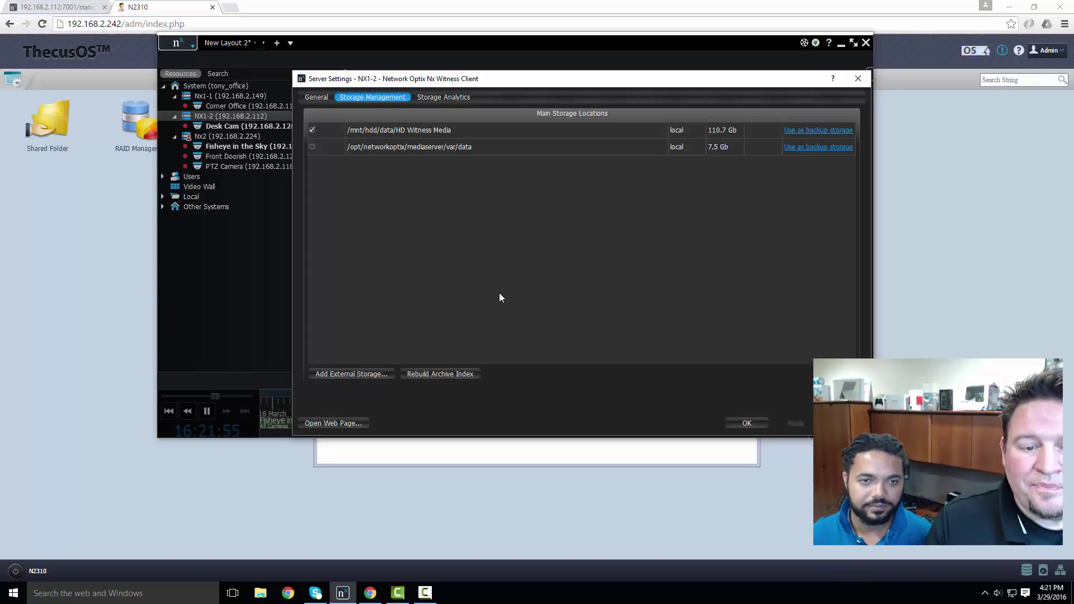
- Add external storage at 192.168.2.242/Nx1_2, entering the NAS login and password
{"action": "left_click", "coordinate": [354, 375]}
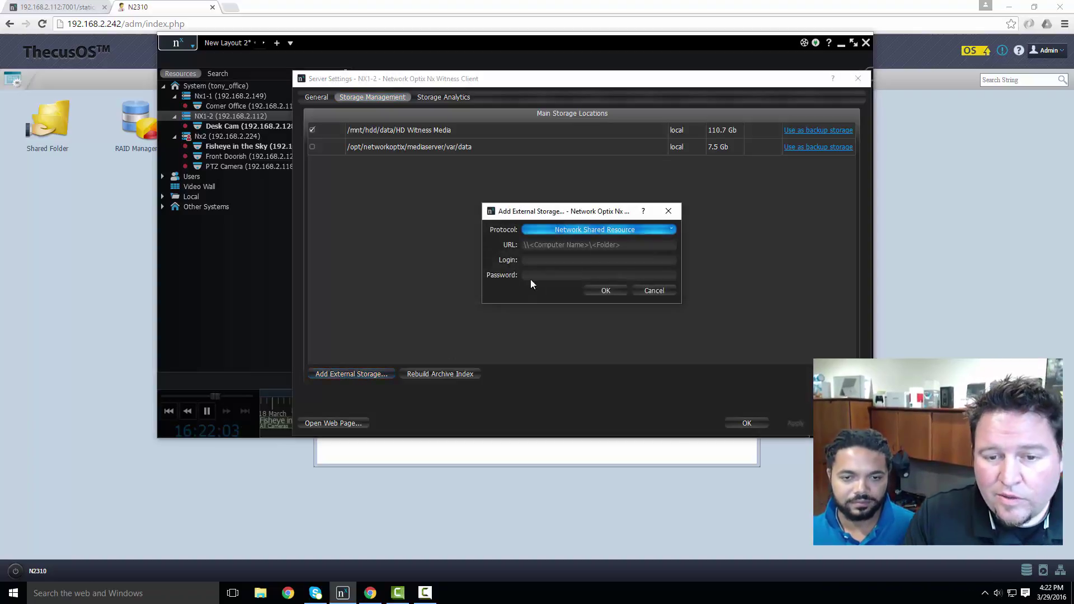
{"action": "left_click", "coordinate": [564, 245]}
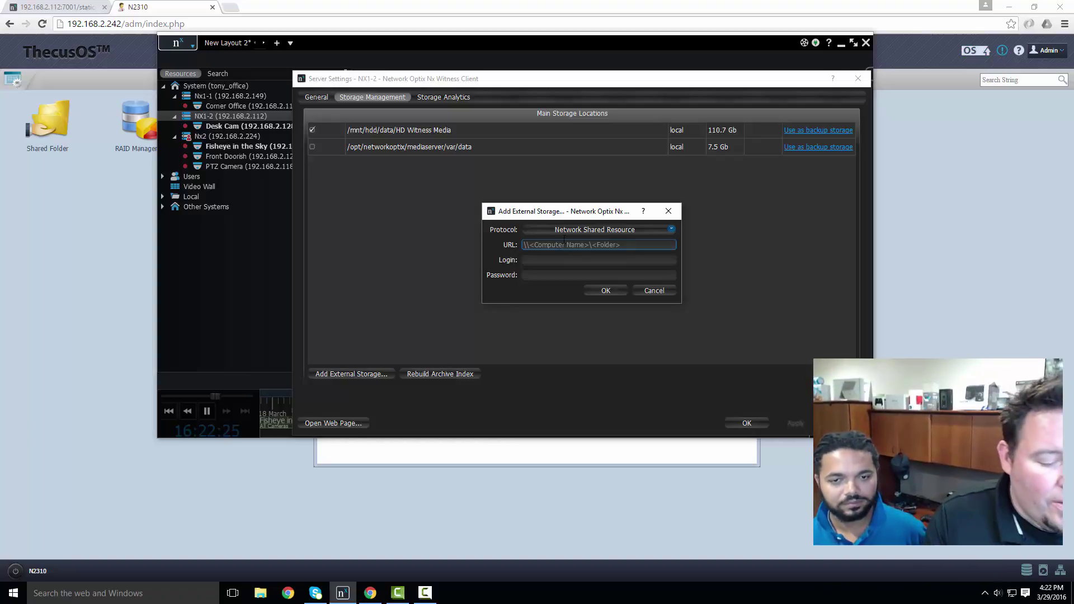
{"action": "type", "text": "192"}
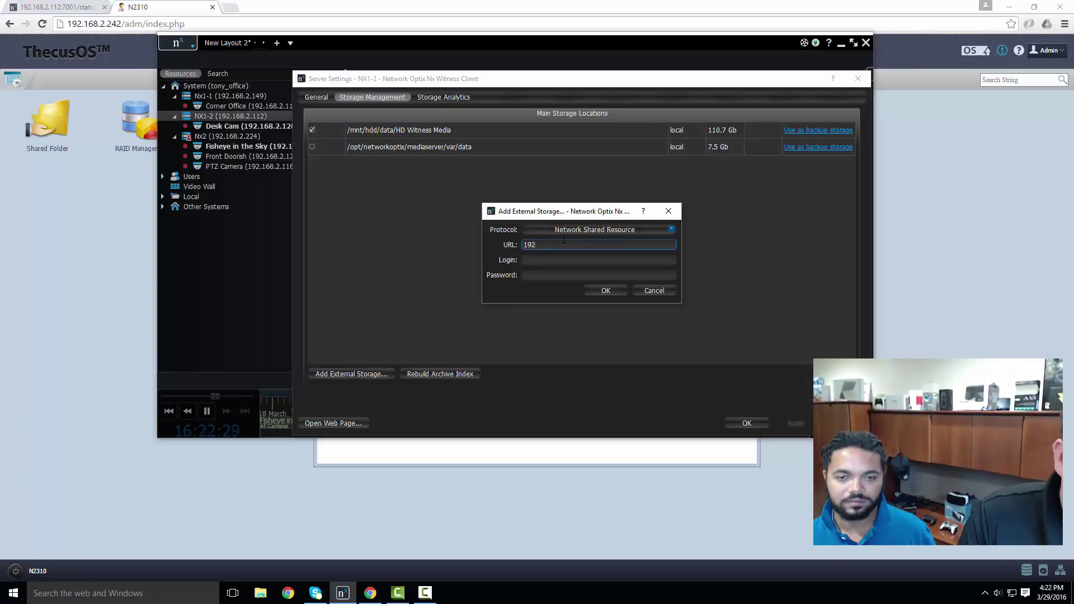
{"action": "type", "text": ".2.168.2.242/Nx1_2"}
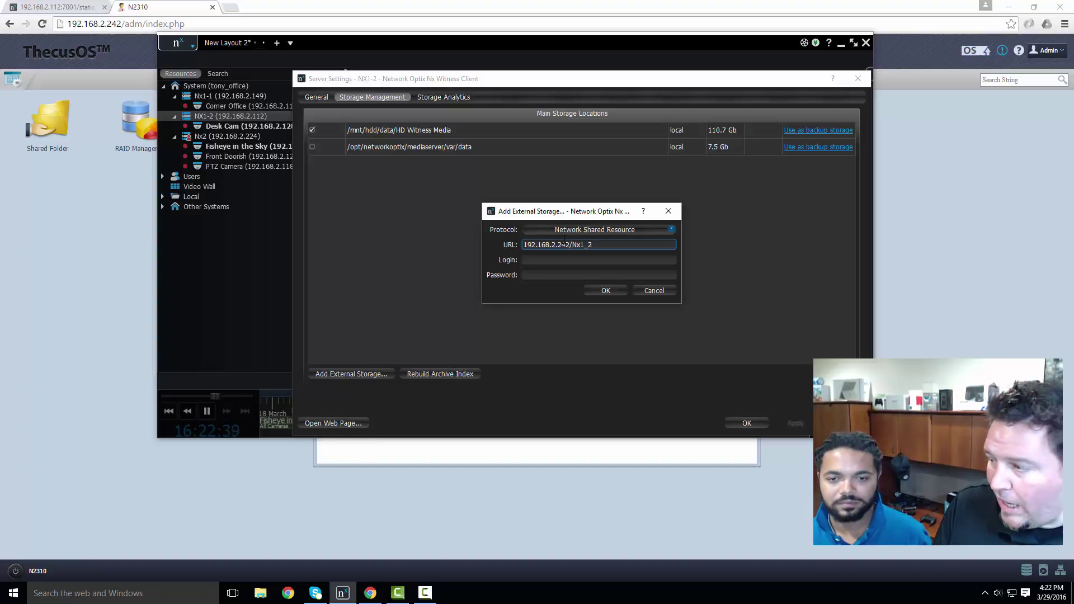
{"action": "key", "text": "Tab"}
{"action": "type", "text": "admin"}
{"action": "key", "text": "Tab"}
{"action": "type", "text": "admin"}
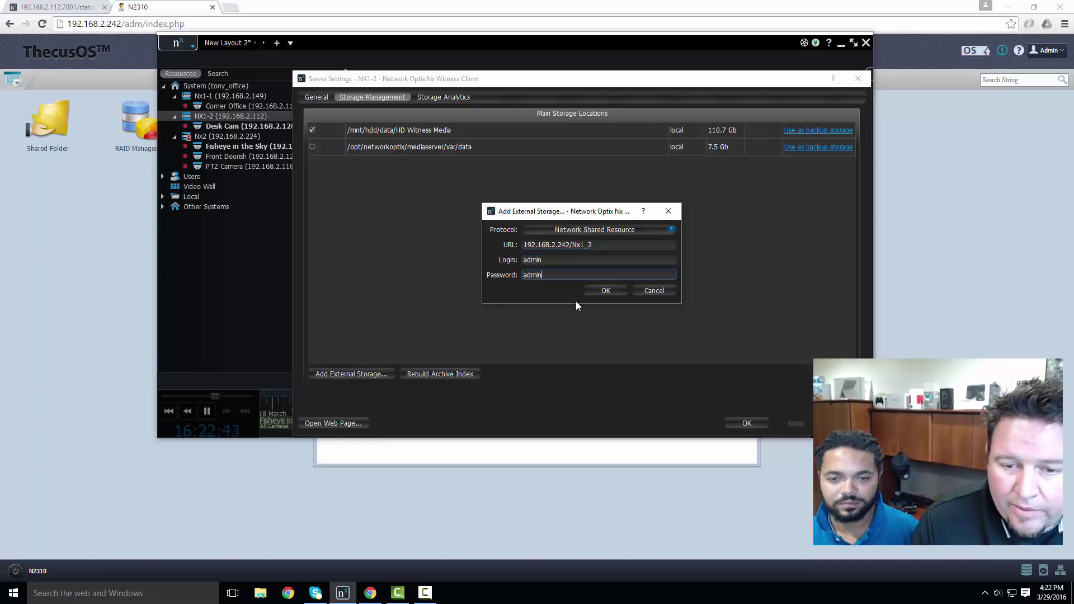
{"action": "left_click", "coordinate": [612, 290]}
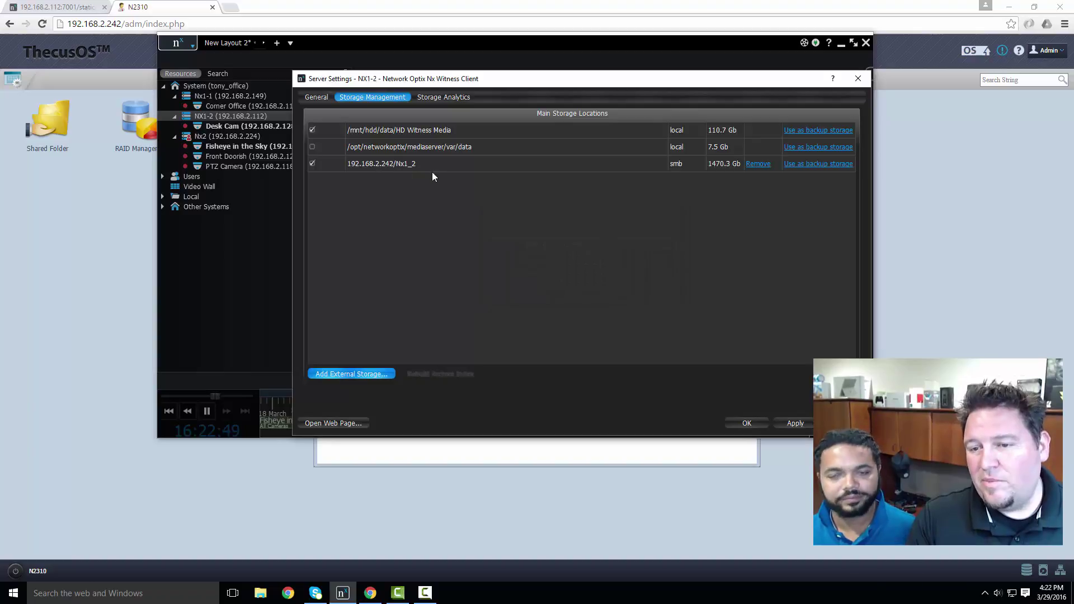
- Make the smb Nx1_2 share backup storage, backing up Desk Cam and newly added cameras (2 devices)
{"action": "left_click", "coordinate": [829, 164]}
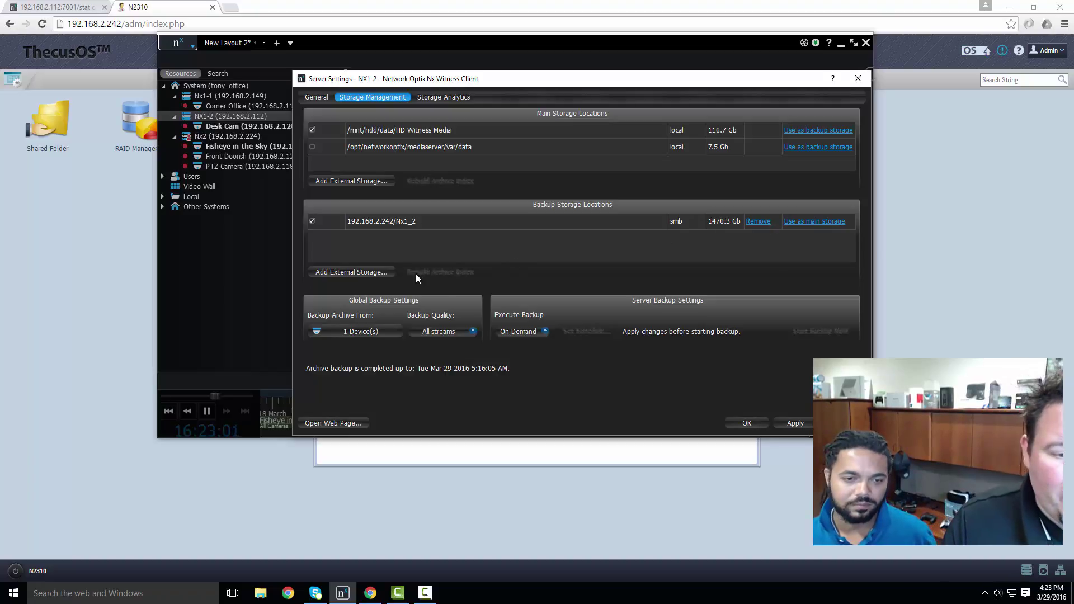
{"action": "left_click", "coordinate": [390, 331]}
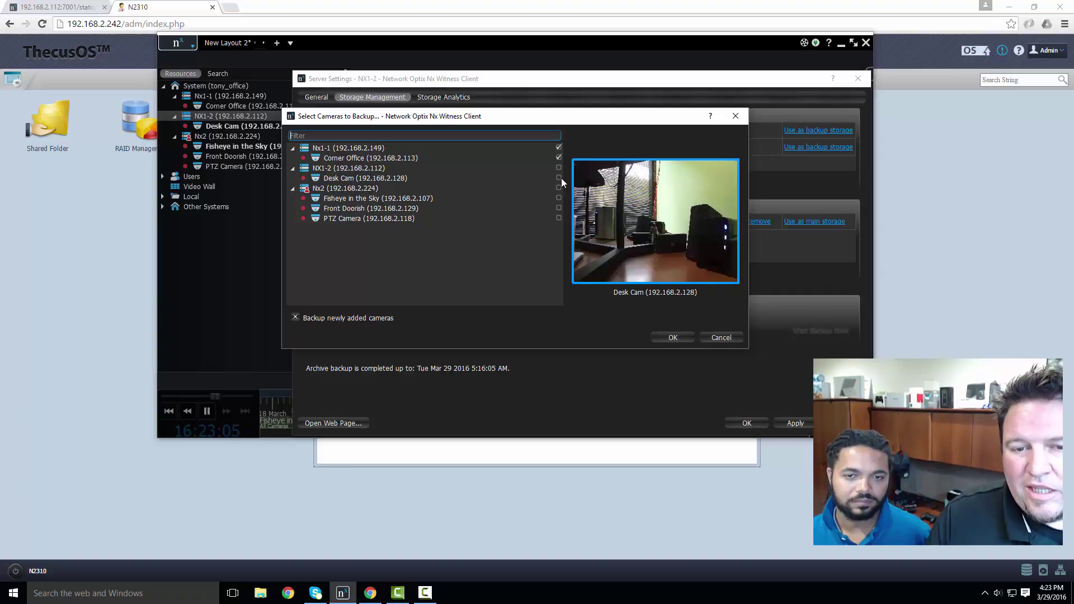
{"action": "left_click", "coordinate": [560, 178]}
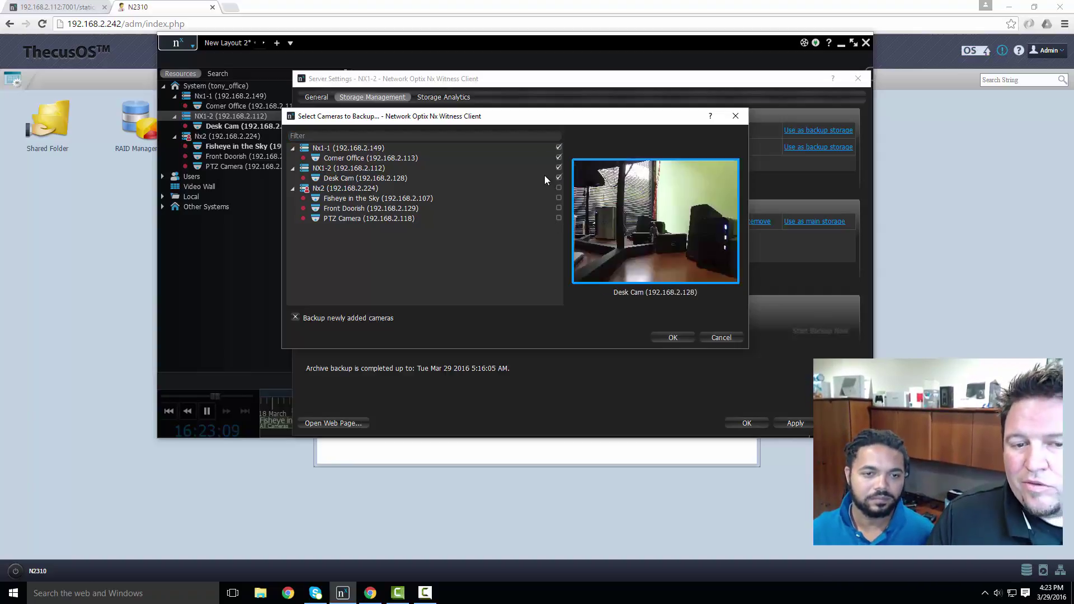
{"action": "left_click", "coordinate": [389, 318]}
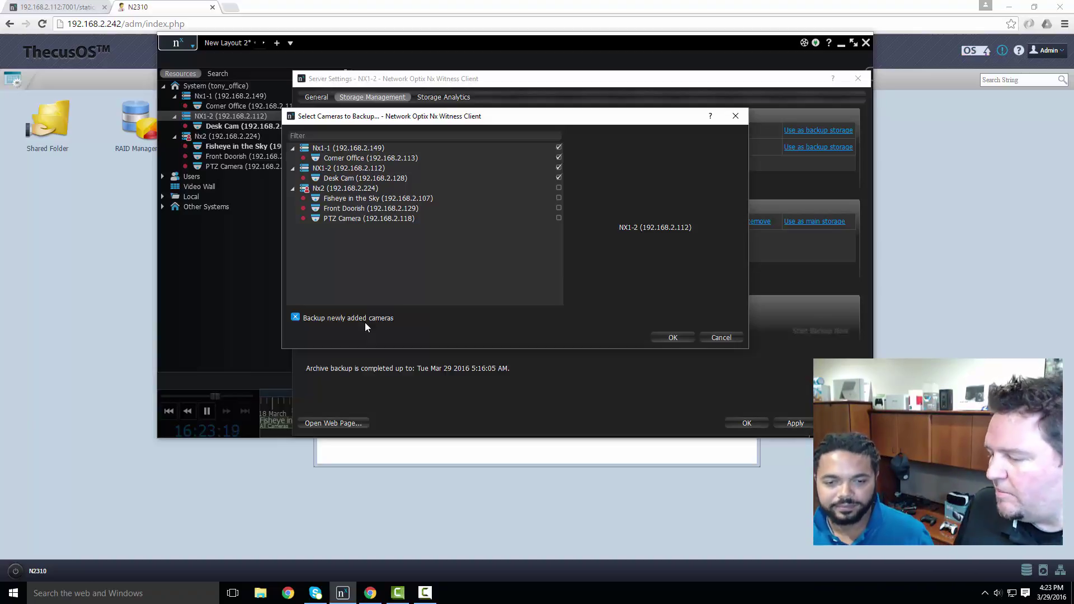
{"action": "left_click", "coordinate": [655, 337]}
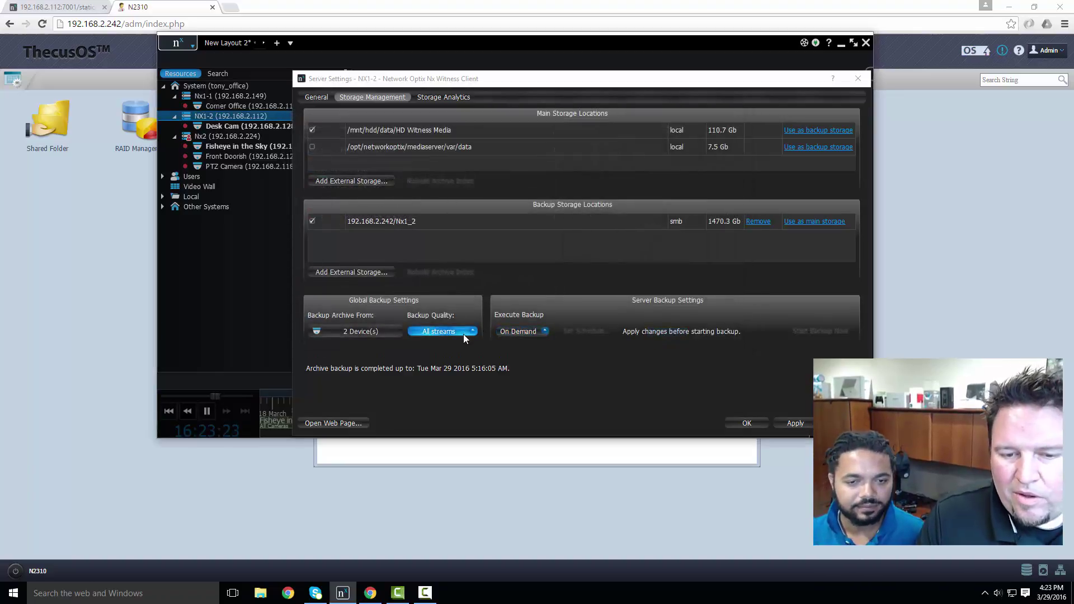
- Set NX1-2's backup to By Schedule, every day from 00:00 until finished, and apply it
{"action": "left_click", "coordinate": [526, 333]}
{"action": "left_click", "coordinate": [526, 333]}
{"action": "left_click", "coordinate": [528, 340]}
{"action": "left_click", "coordinate": [602, 333]}
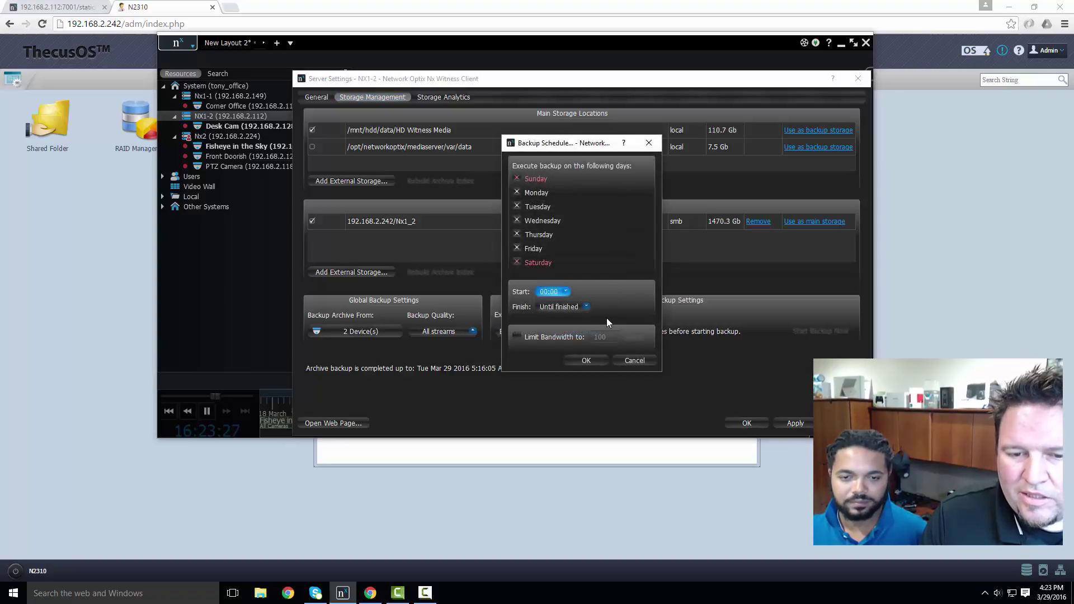
{"action": "left_click", "coordinate": [586, 361]}
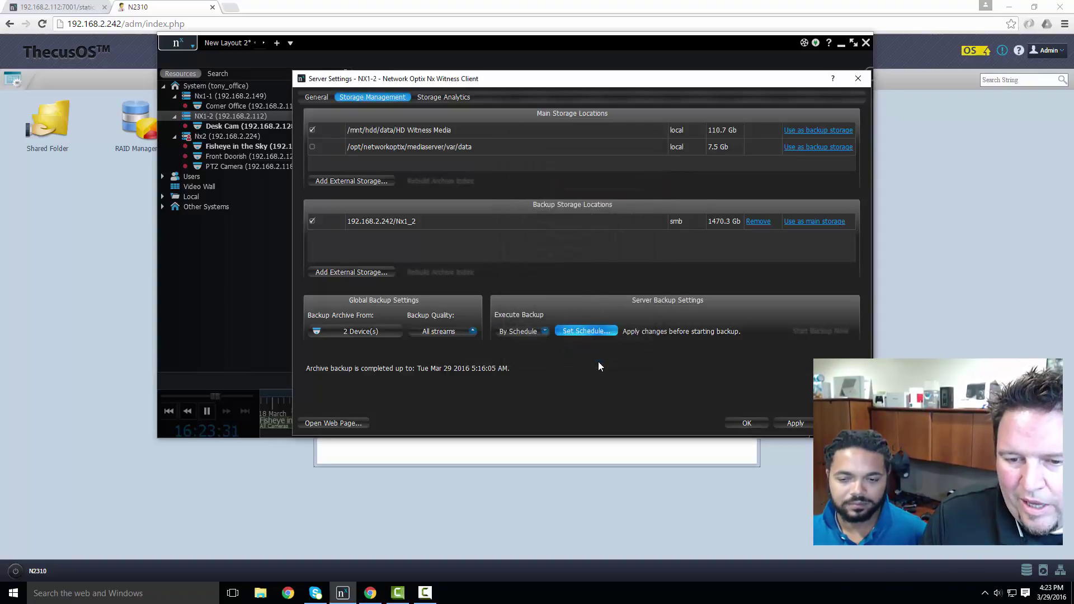
{"action": "left_click", "coordinate": [780, 423]}
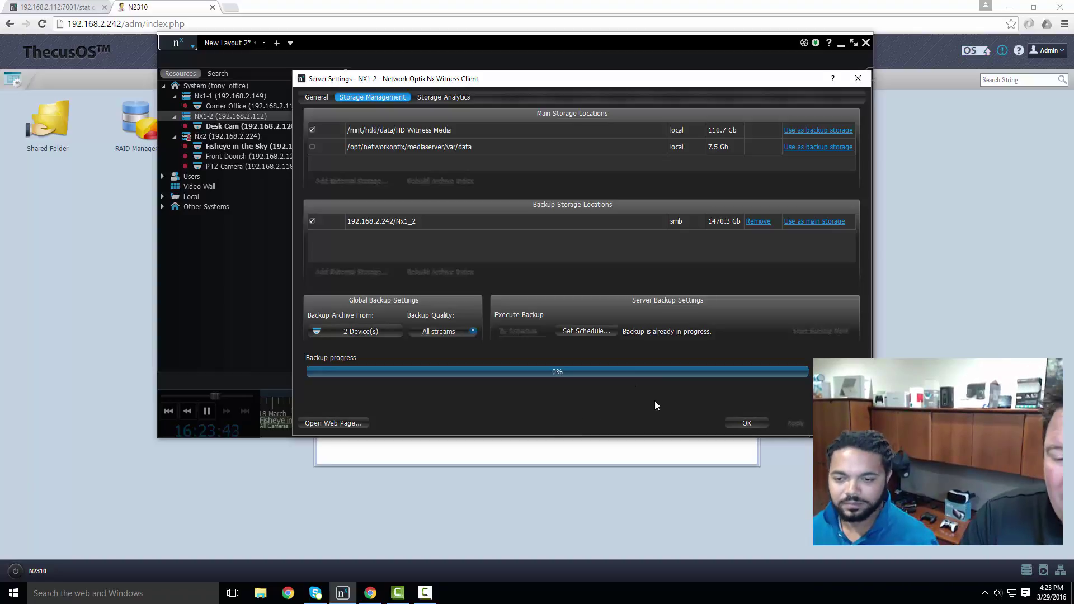
- Confirm and close Server Settings, returning to the layout with Desk Cam beside the fisheye view
{"action": "left_click", "coordinate": [746, 423]}
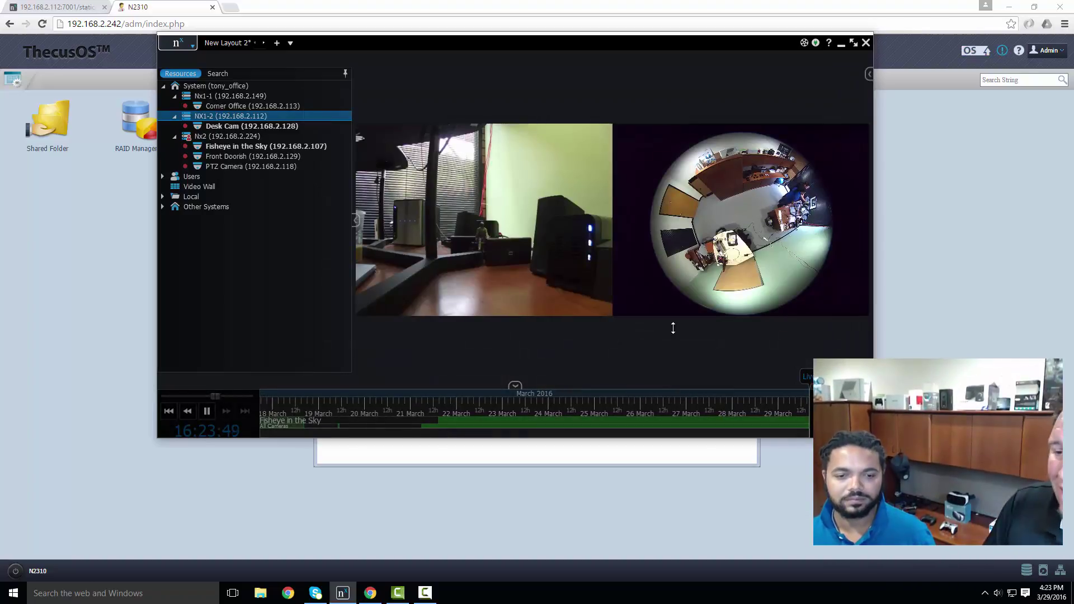